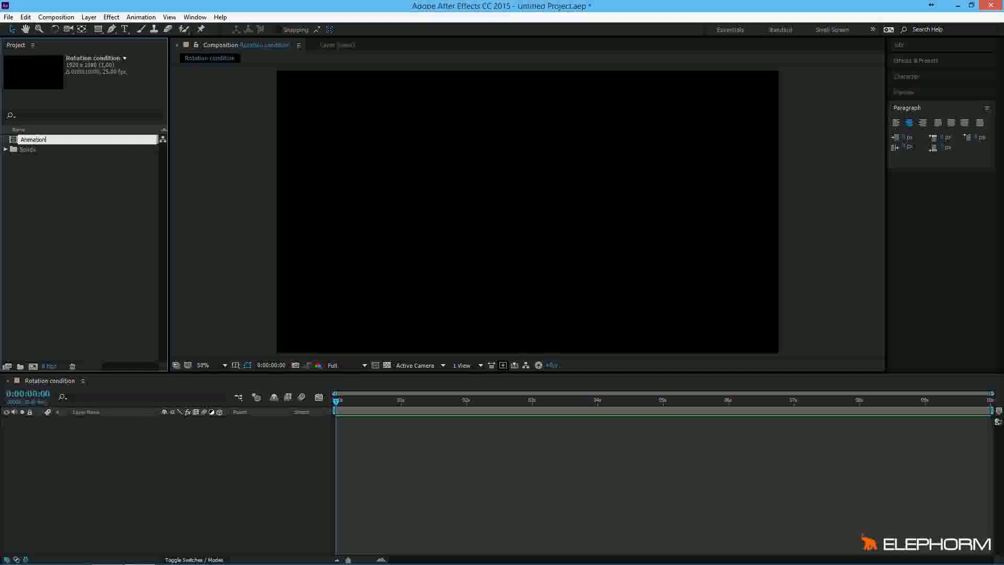
- Confirm Animation as the composition's new name
{"action": "left_click", "coordinate": [86, 287]}
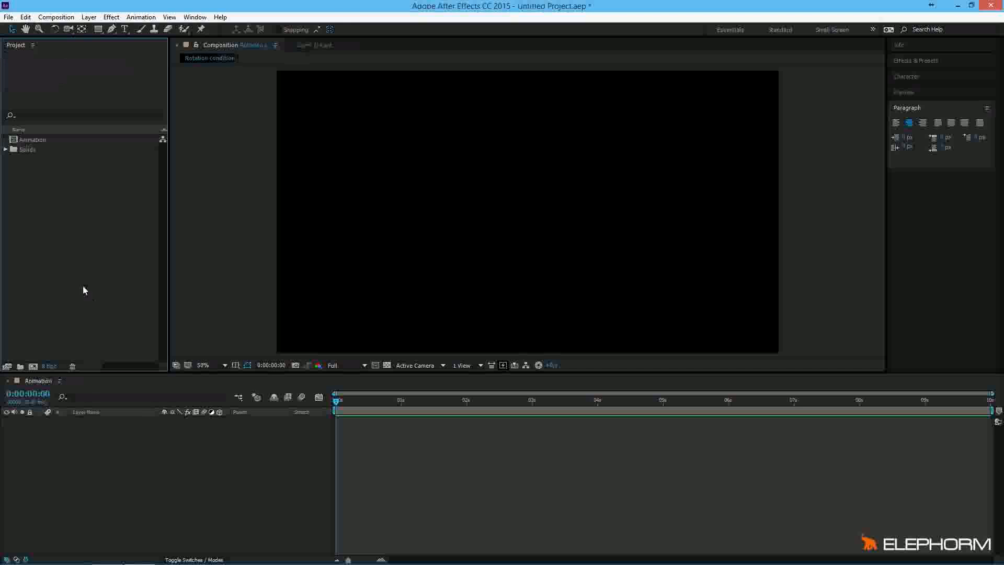
- Create a solid layer named Wiggle and shrink it to a small, nearly square block at the centre of the frame
{"action": "right_click", "coordinate": [75, 445]}
{"action": "mouse_move", "coordinate": [100, 453]}
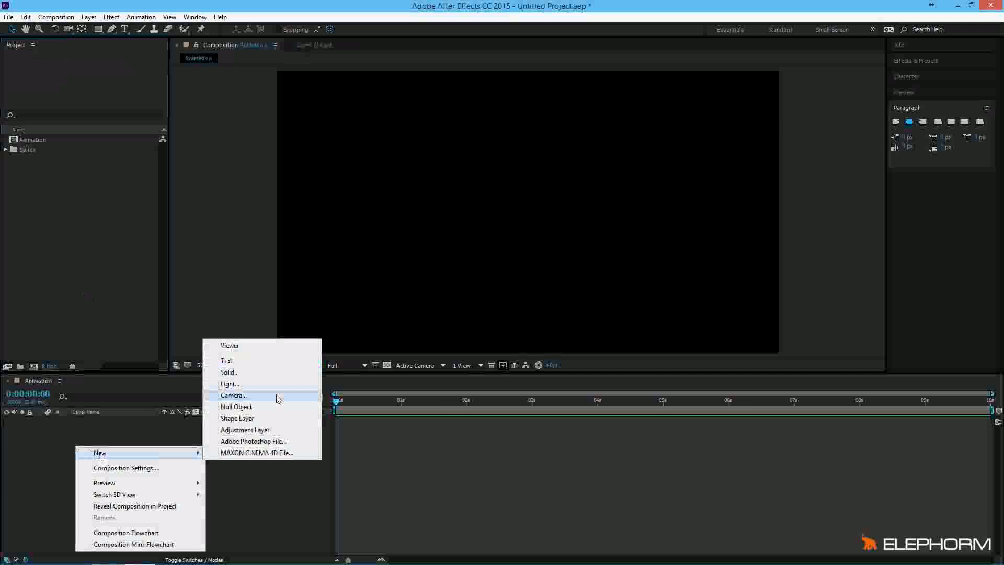
{"action": "left_click", "coordinate": [249, 376]}
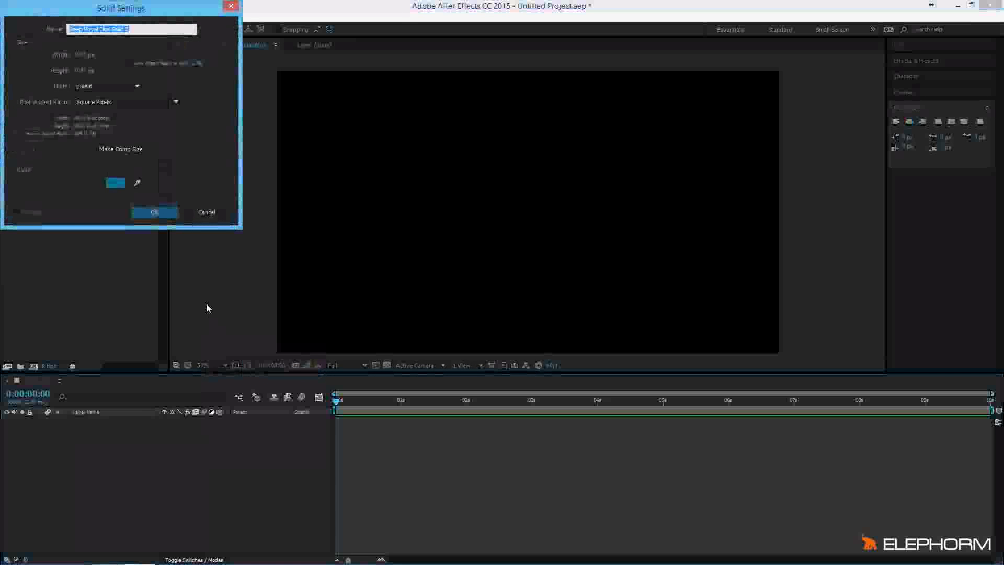
{"action": "type", "text": "Wiggle"}
{"action": "key", "text": "Return"}
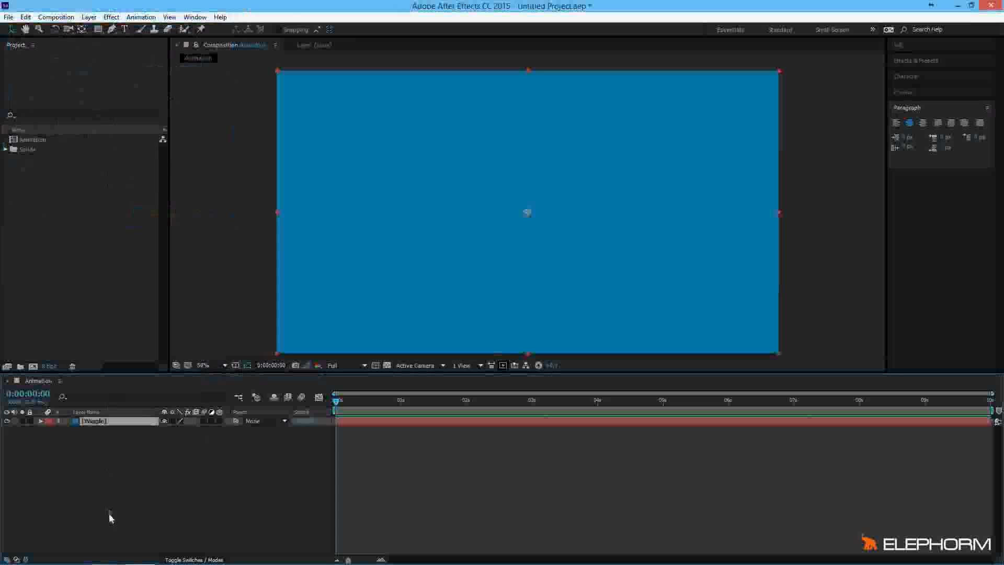
{"action": "left_click_drag", "start_coordinate": [778, 352], "coordinate": [570, 251]}
{"action": "left_click", "coordinate": [142, 508]}
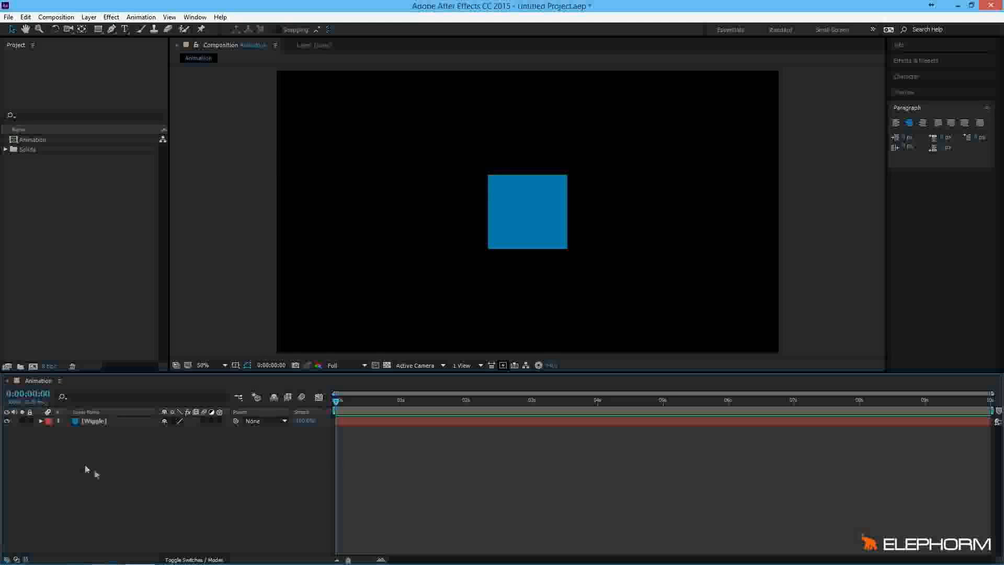
- Reveal the Wiggle layer's transform properties and start a Position expression with the line x=wiggle(0,0)
{"action": "left_click", "coordinate": [41, 420]}
{"action": "left_click", "coordinate": [47, 429]}
{"action": "left_click", "coordinate": [82, 448]}
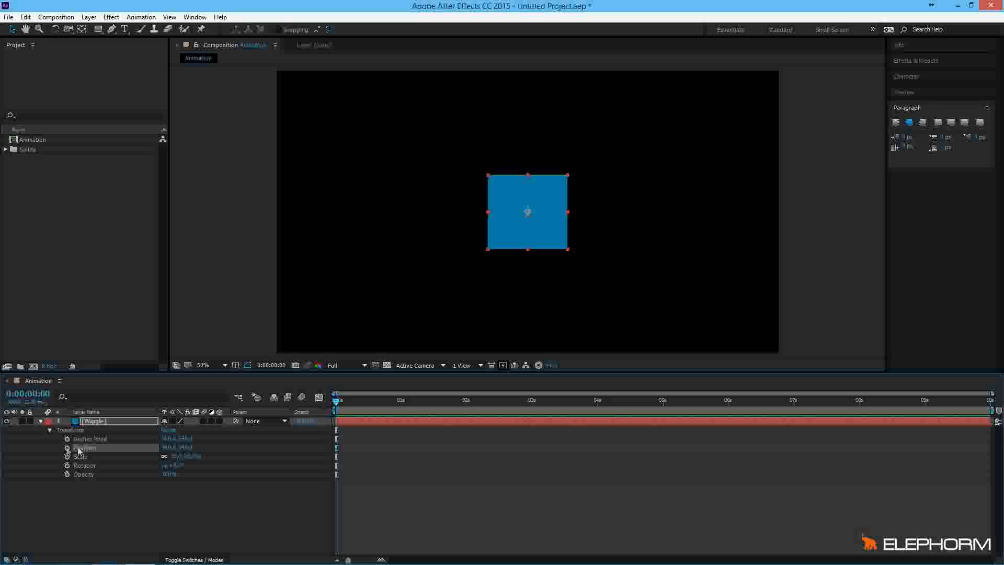
{"action": "left_click", "coordinate": [67, 447], "text": "alt"}
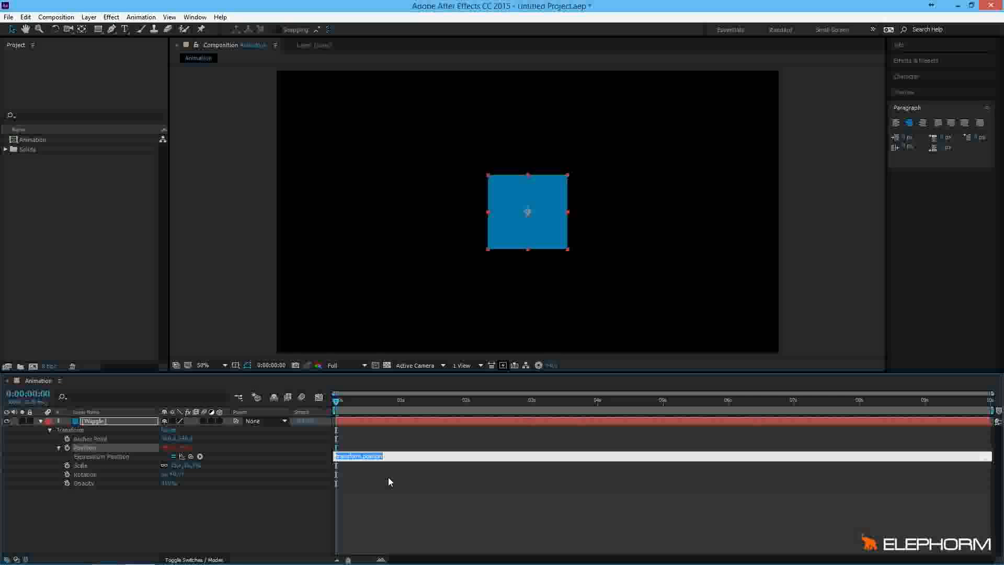
{"action": "type", "text": "x=wiggle(0.0)"}
{"action": "key", "text": "Return"}
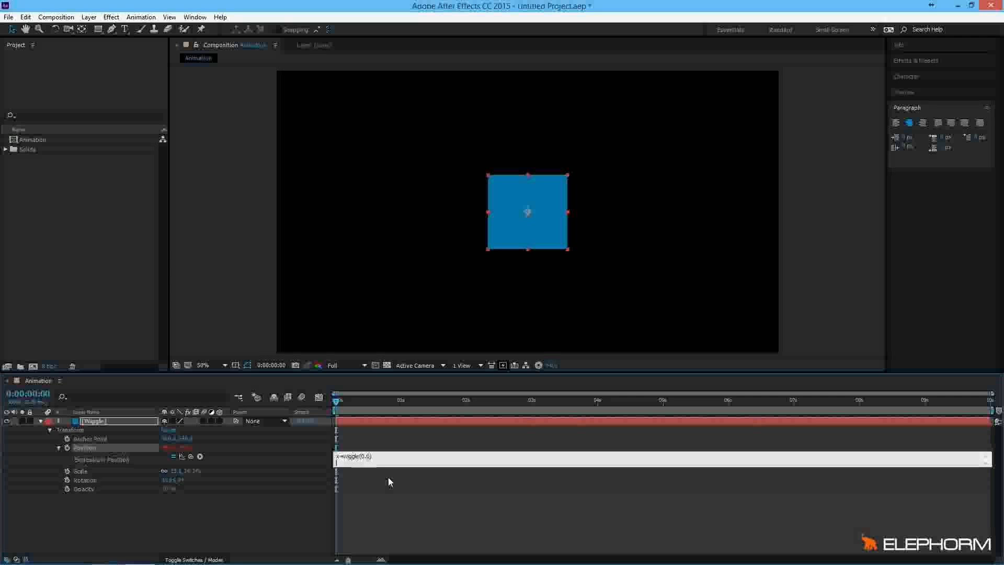
- Add a second expression line y=wiggle(0,0), inserting the wiggle function from the expression language's Property functions and replacing its default arguments
{"action": "type", "text": "y="}
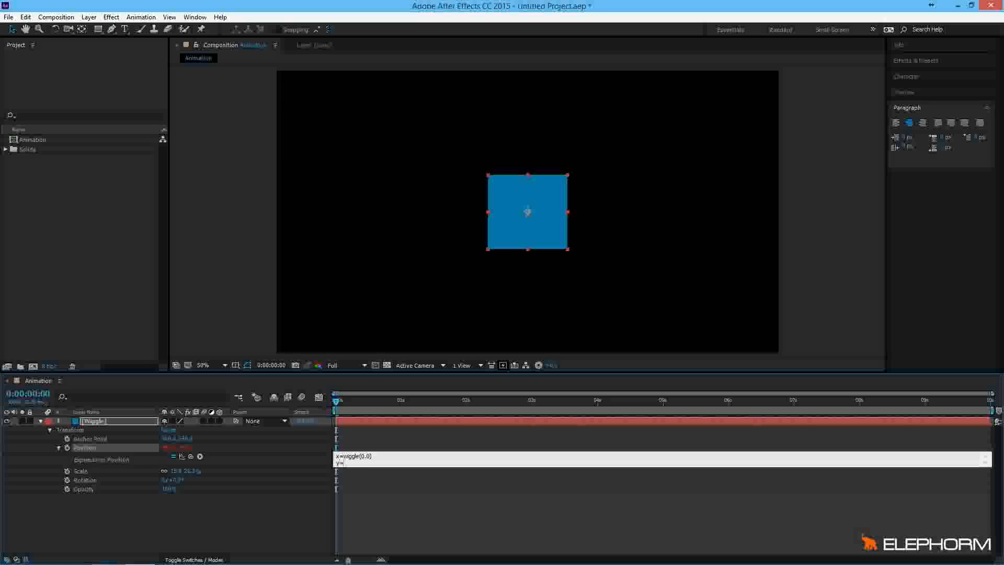
{"action": "left_click", "coordinate": [199, 456]}
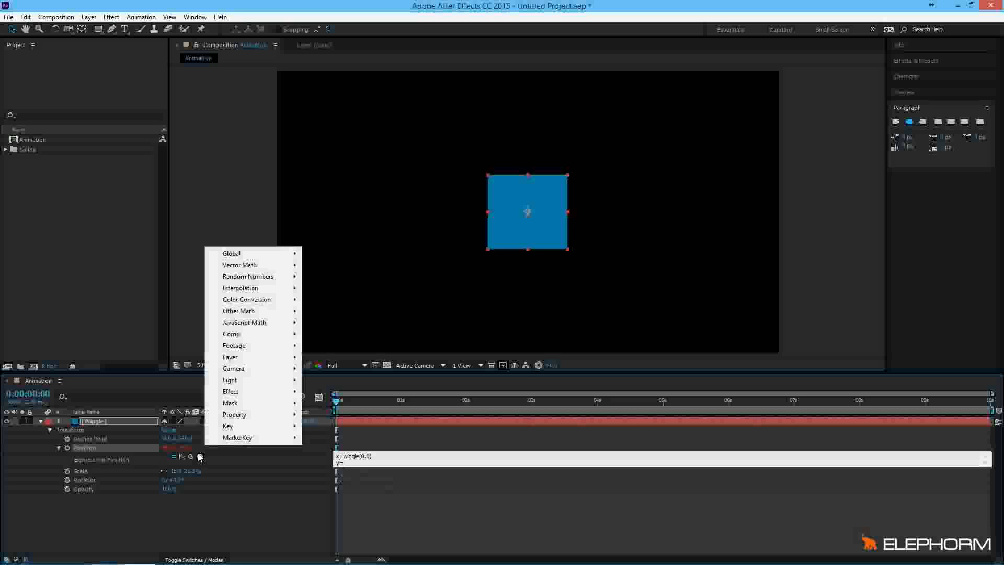
{"action": "mouse_move", "coordinate": [269, 419]}
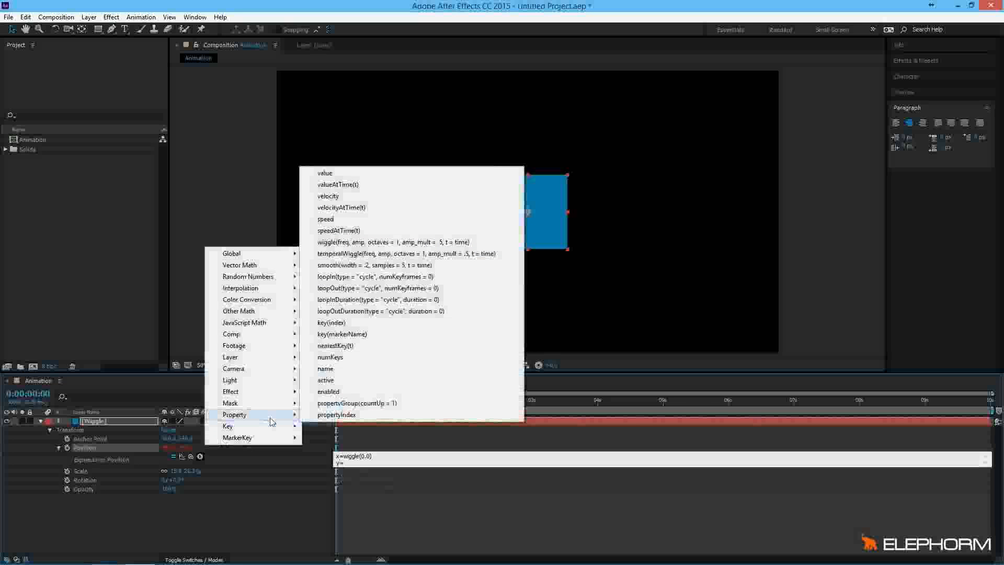
{"action": "left_click", "coordinate": [375, 245]}
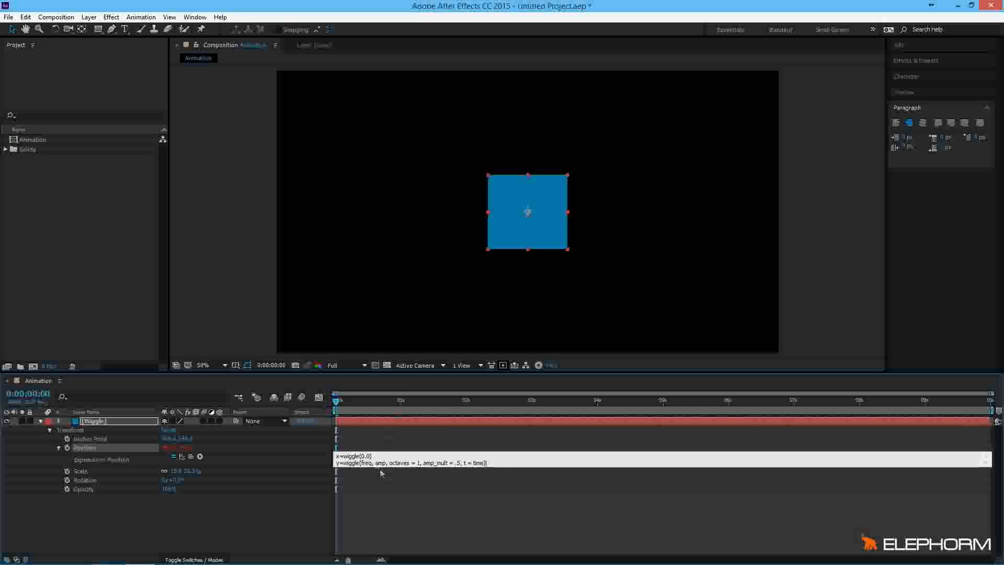
{"action": "left_click_drag", "start_coordinate": [360, 463], "coordinate": [482, 486]}
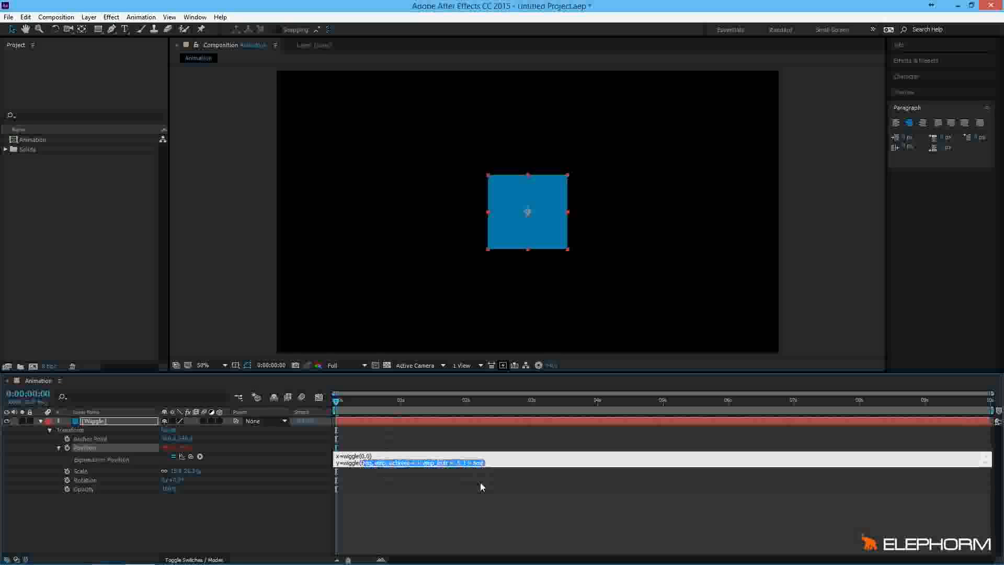
{"action": "key", "text": "BackSpace"}
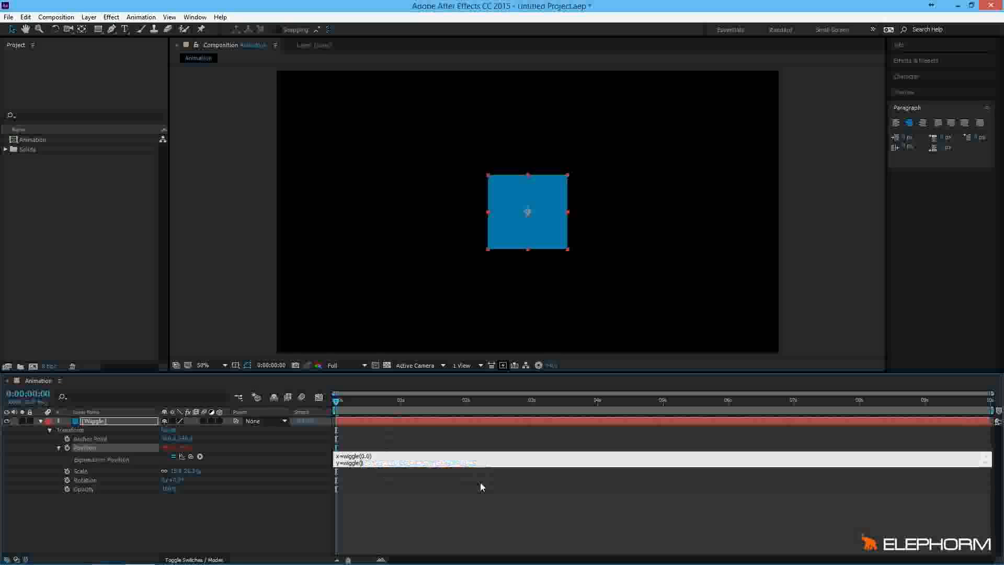
{"action": "type", "text": "0,"}
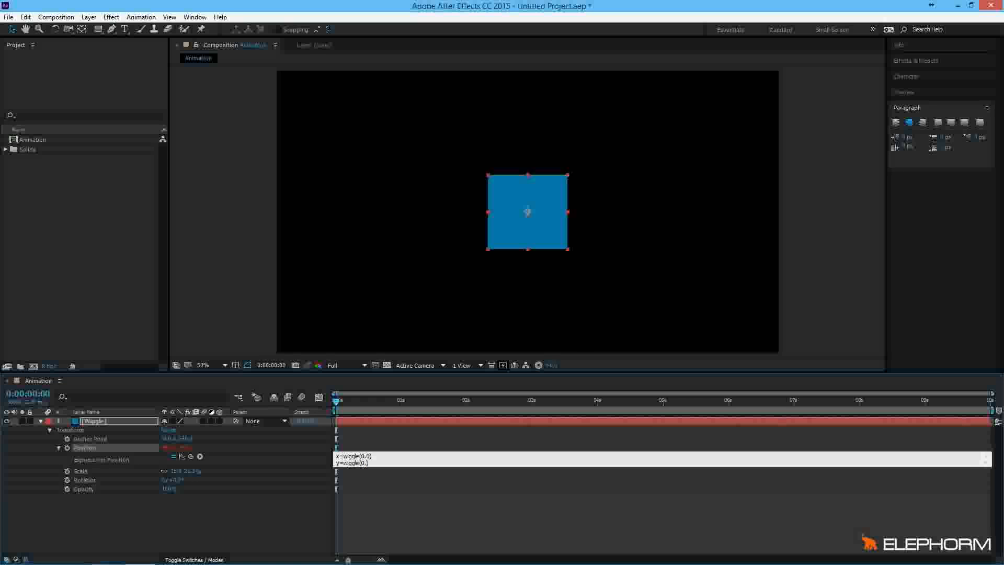
{"action": "type", "text": "0"}
{"action": "key", "text": "BackSpace"}
{"action": "type", "text": "0"}
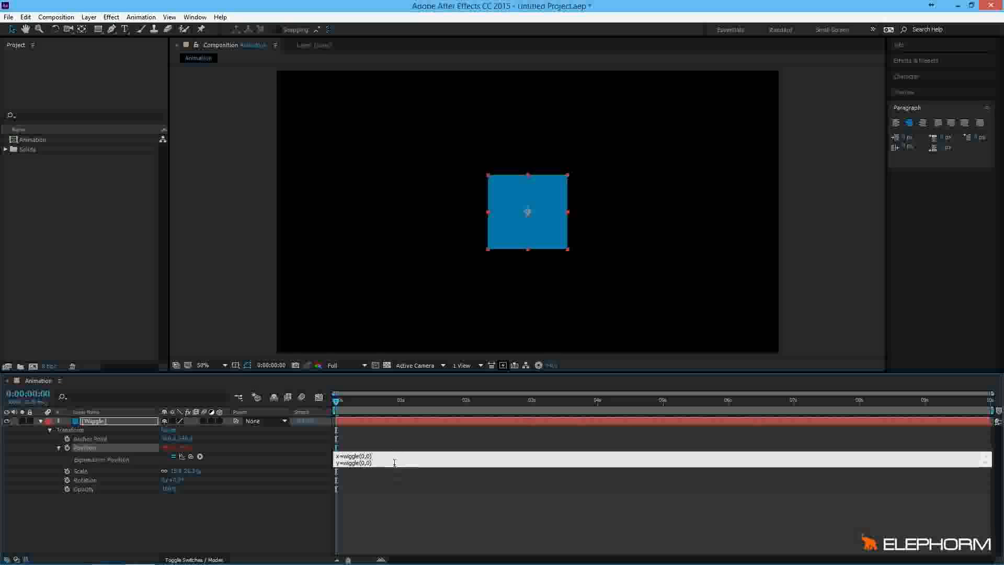
- End both the x and y wiggle lines with a semicolon
{"action": "left_click", "coordinate": [381, 455]}
{"action": "type", "text": ";"}
{"action": "left_click", "coordinate": [382, 463]}
{"action": "type", "text": ";"}
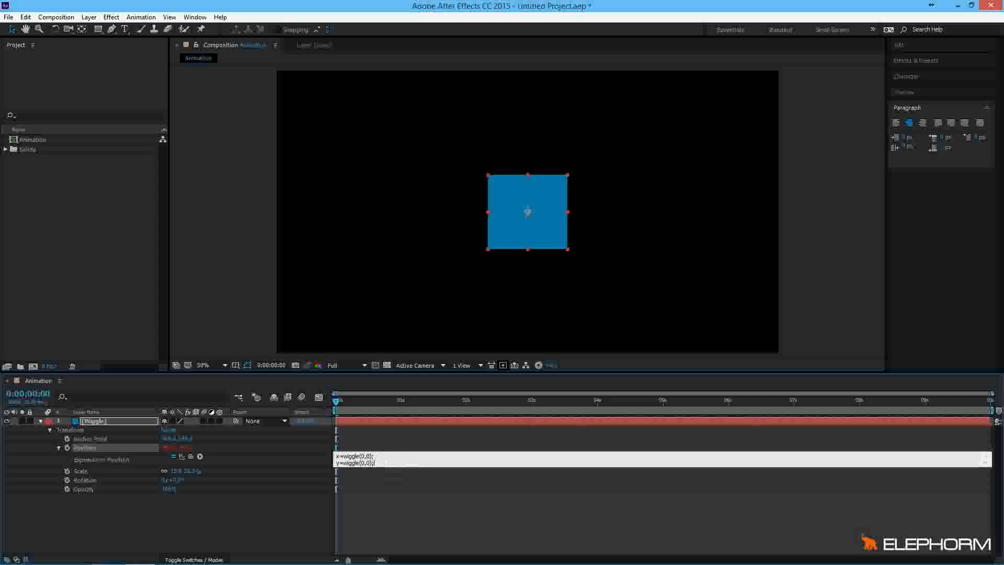
- Add the output array [x[0],y[1]] below the wiggle lines, separated by blank lines, and apply the Position expression
{"action": "key", "text": "Return"}
{"action": "key", "text": "Return"}
{"action": "key", "text": "Return"}
{"action": "key", "text": "Return"}
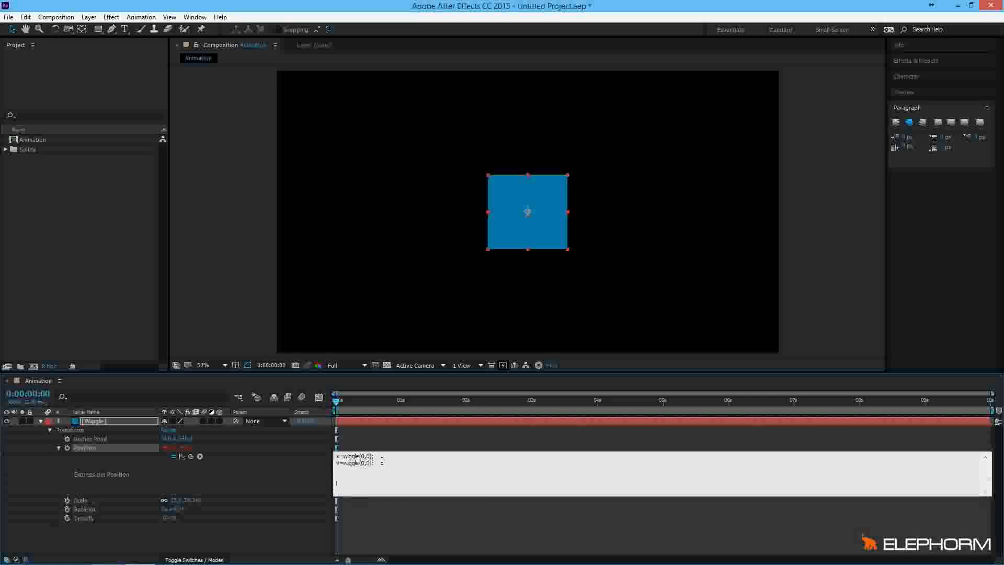
{"action": "key", "text": "Return"}
{"action": "key", "text": "Return"}
{"action": "key", "text": "Return"}
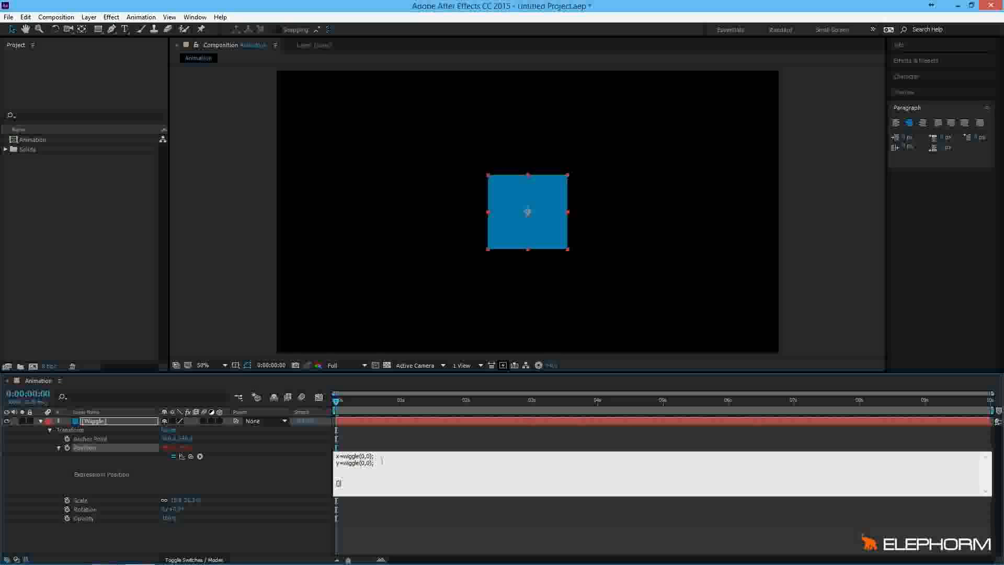
{"action": "type", "text": "x["}
{"action": "type", "text": "0],y[1]"}
{"action": "left_click", "coordinate": [377, 522]}
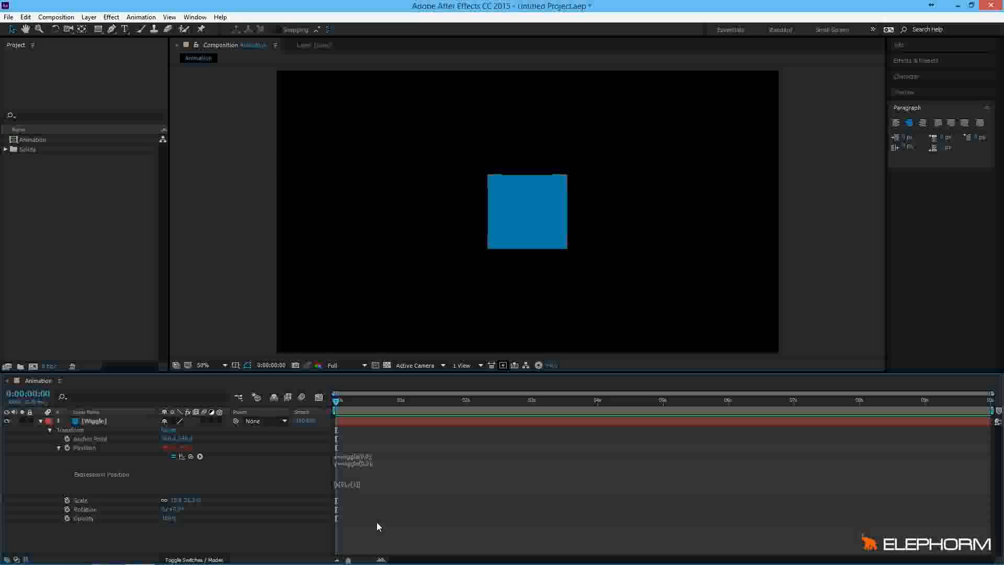
- Set the wiggle frequency to 5 for x and 2 for y in the Position expression
{"action": "left_click", "coordinate": [366, 455]}
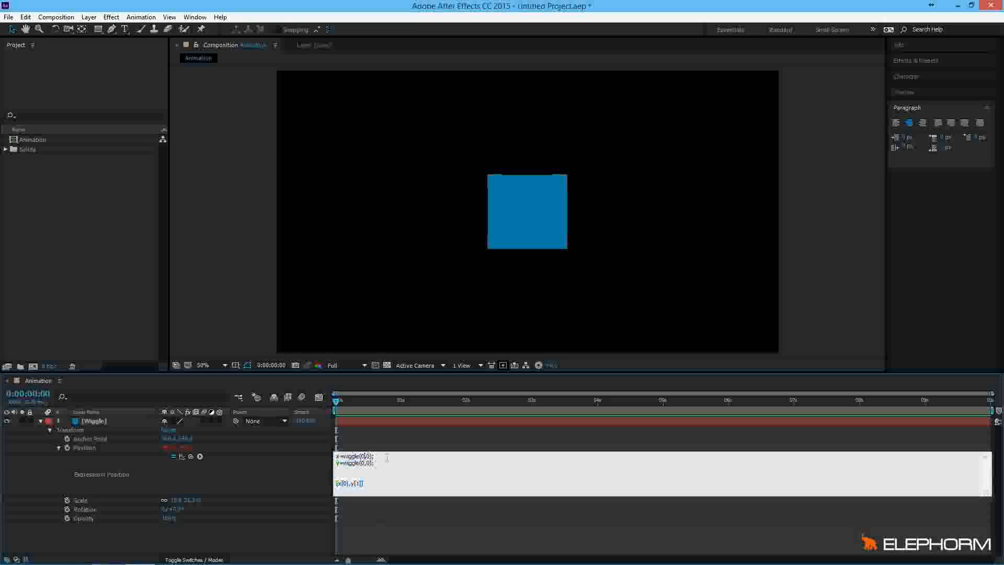
{"action": "key", "text": "BackSpace"}
{"action": "type", "text": "5"}
{"action": "key", "text": "Down"}
{"action": "key", "text": "BackSpace"}
{"action": "type", "text": "2"}
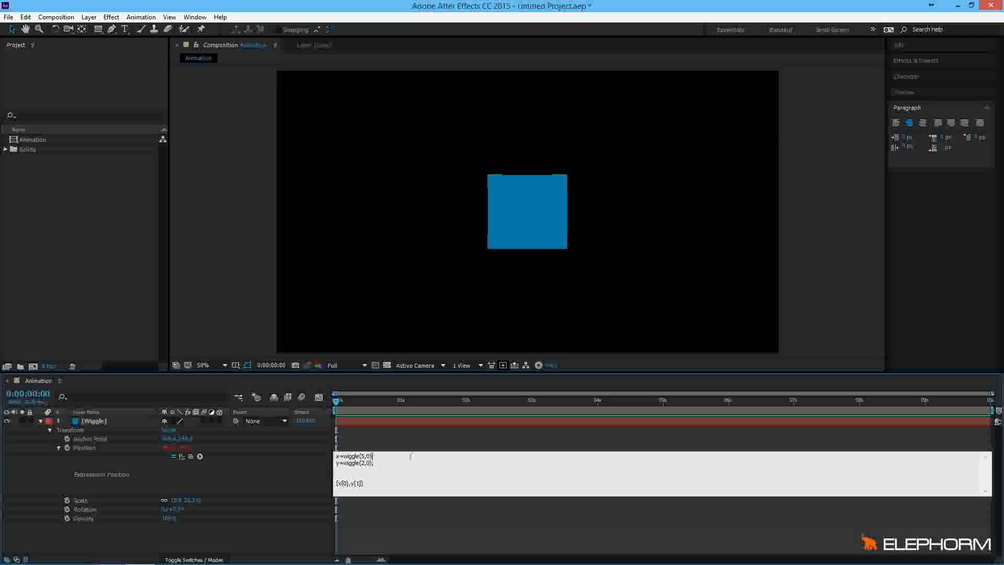
- Set the wiggle amplitude to 30 for x and 20 for y, apply the expression and preview the animation
{"action": "key", "text": "Return"}
{"action": "key", "text": "BackSpace"}
{"action": "key", "text": "Left"}
{"action": "type", "text": "2"}
{"action": "key", "text": "Up"}
{"action": "key", "text": "Left"}
{"action": "type", "text": "30"}
{"action": "left_click", "coordinate": [388, 513]}
{"action": "key", "text": "space"}
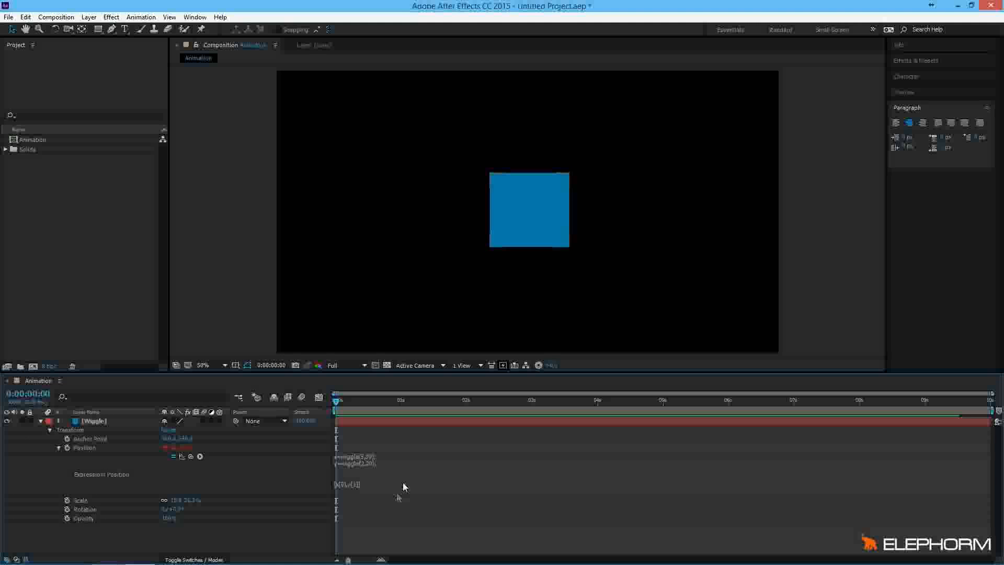
{"action": "left_click", "coordinate": [385, 463]}
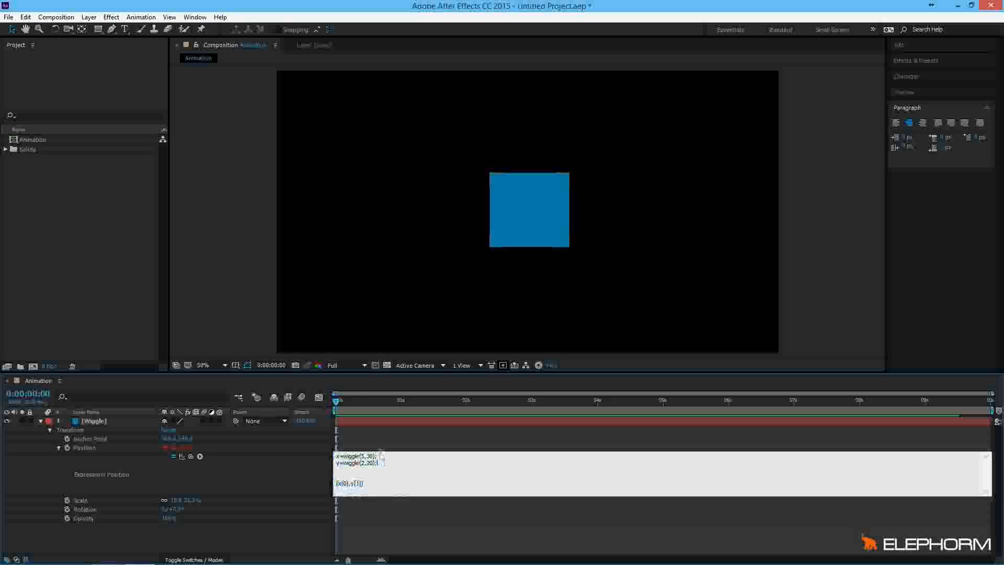
{"action": "left_click", "coordinate": [378, 448]}
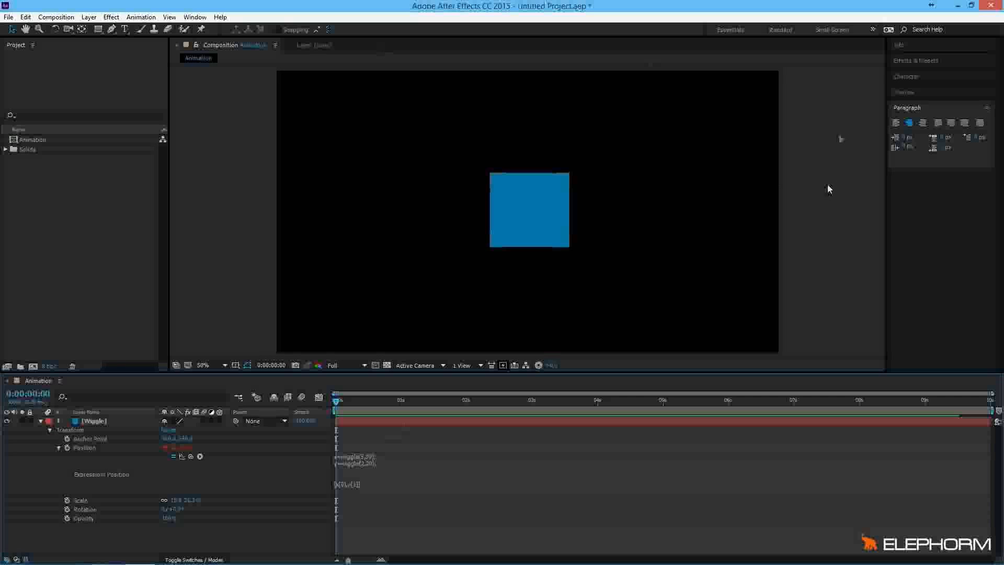
- Search the effects for "slider" and apply Slider Control to the Wiggle layer
{"action": "left_click", "coordinate": [919, 60]}
{"action": "left_click", "coordinate": [920, 74]}
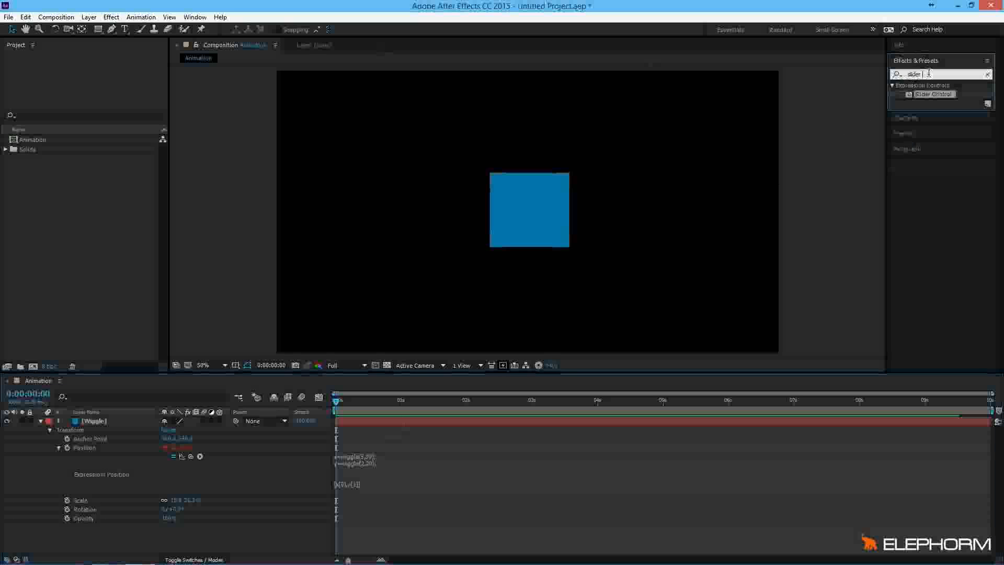
{"action": "type", "text": "slide"}
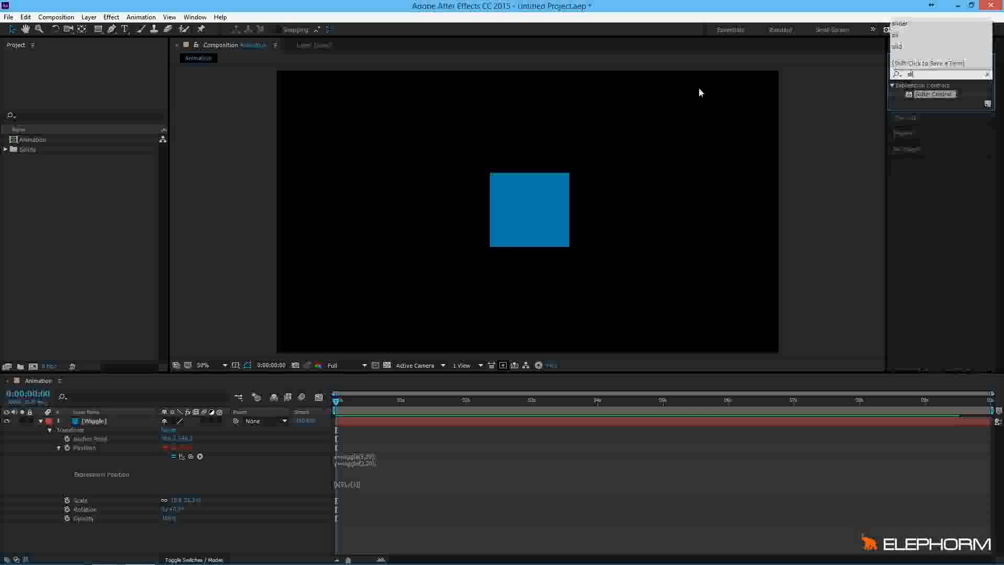
{"action": "left_click", "coordinate": [949, 96]}
{"action": "left_click_drag", "start_coordinate": [908, 97], "coordinate": [120, 421]}
{"action": "right_click", "coordinate": [60, 71]}
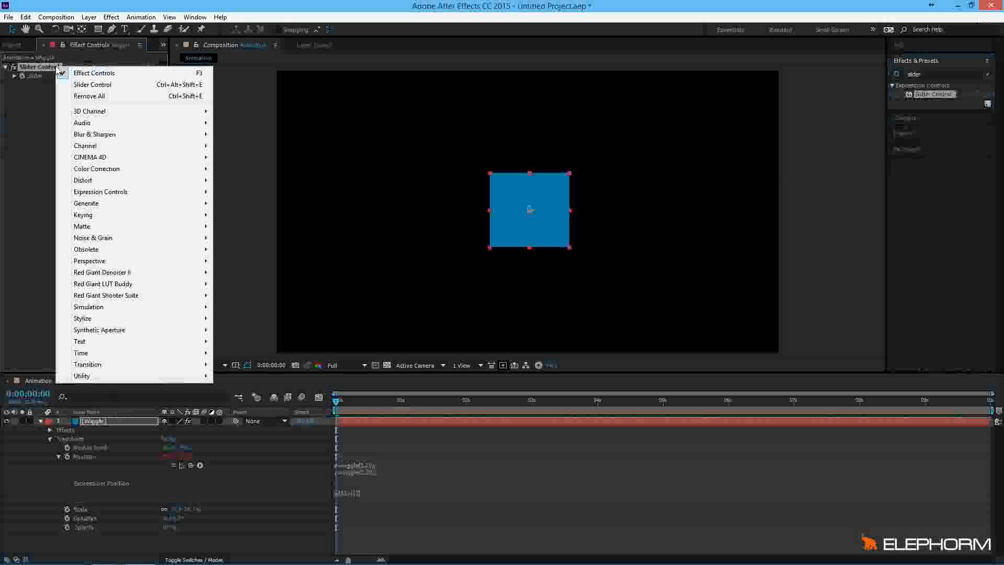
{"action": "left_click", "coordinate": [37, 114]}
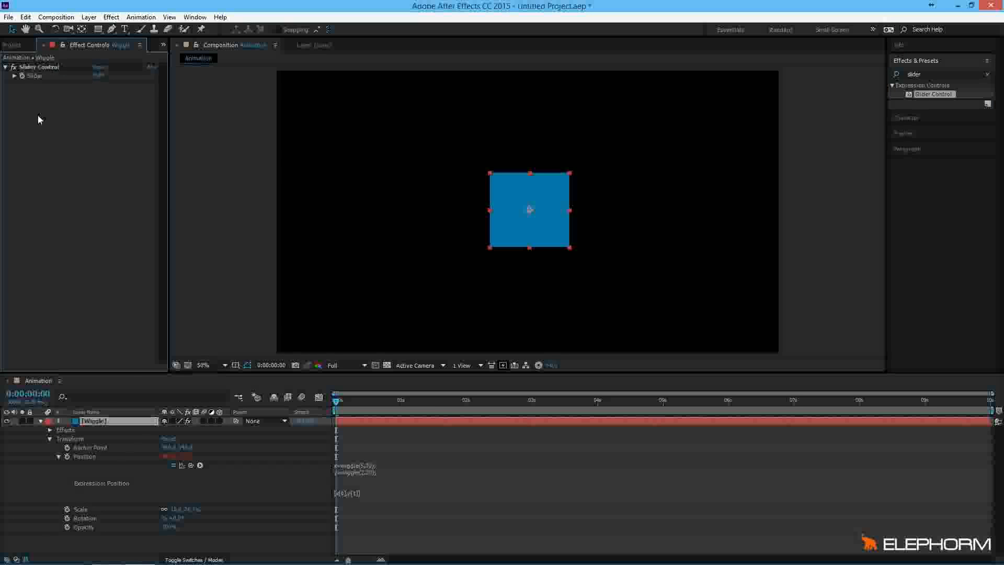
{"action": "left_click", "coordinate": [14, 75]}
{"action": "left_click", "coordinate": [15, 75]}
- Replace the x wiggle's amplitude of 30 with a pick-whip link to the Slider Control's Slider property and apply the expression
{"action": "left_click", "coordinate": [369, 464]}
{"action": "left_click", "coordinate": [370, 464]}
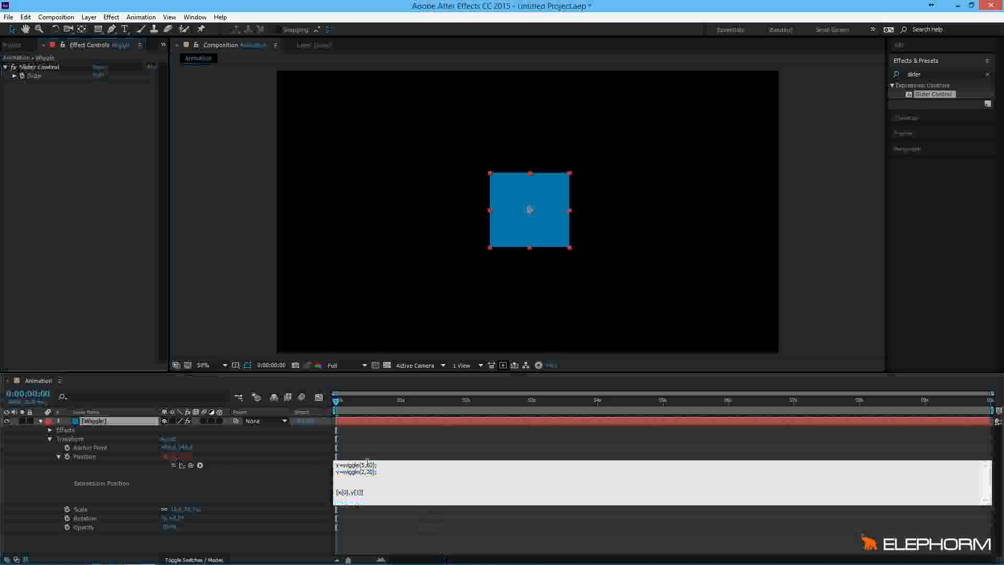
{"action": "double_click", "coordinate": [370, 465]}
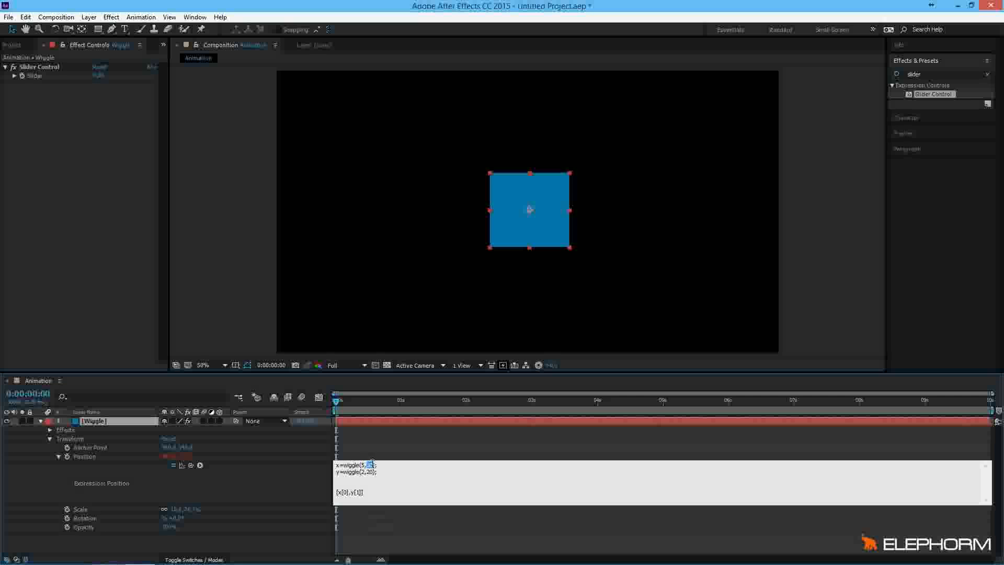
{"action": "left_click_drag", "start_coordinate": [191, 463], "coordinate": [26, 77]}
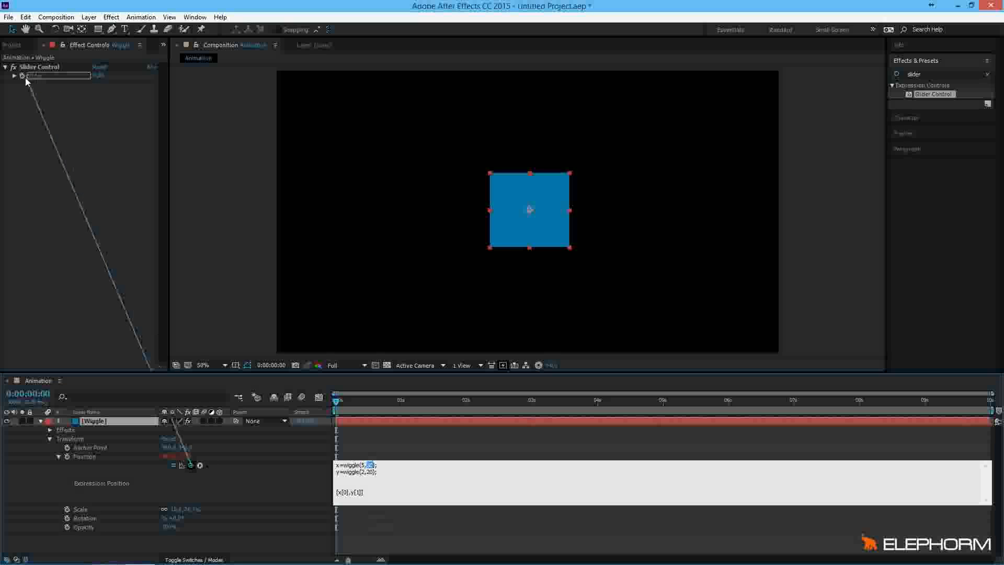
{"action": "left_click_drag", "start_coordinate": [25, 77], "coordinate": [25, 77]}
{"action": "left_click_drag", "start_coordinate": [55, 137], "coordinate": [30, 74]}
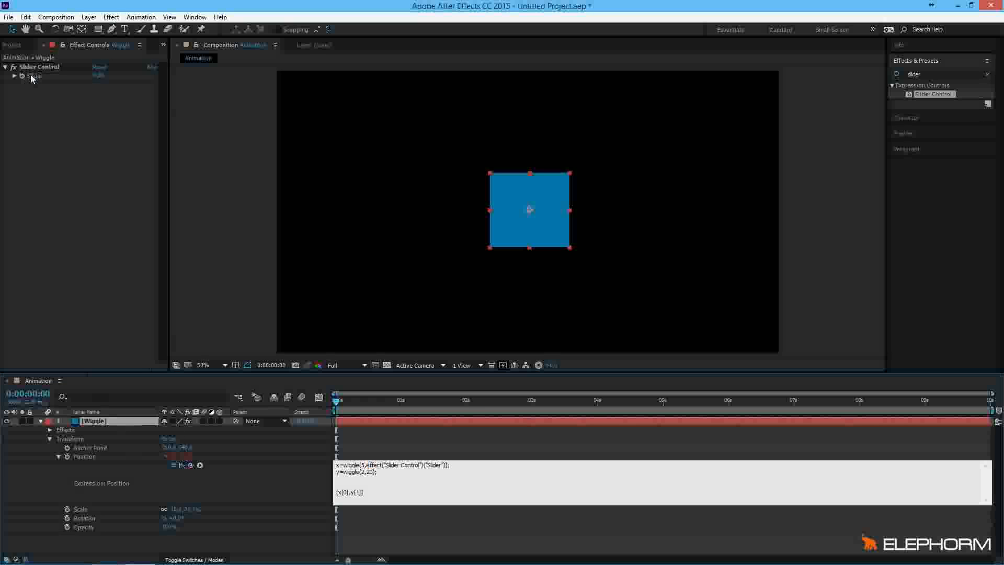
{"action": "right_click", "coordinate": [30, 67]}
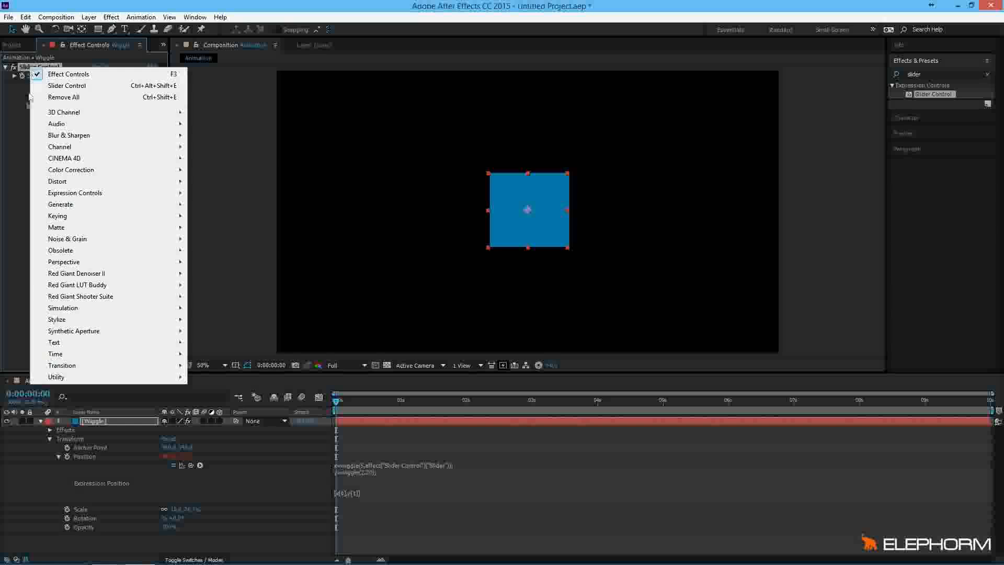
{"action": "left_click", "coordinate": [26, 115]}
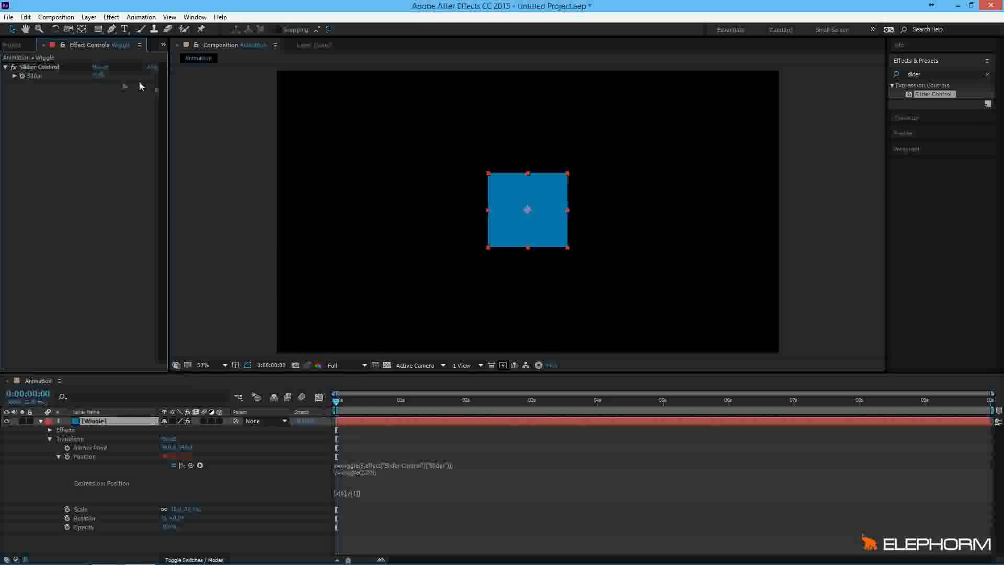
- Raise the Slider value of the first Slider Control and preview the horizontal wiggle
{"action": "left_click_drag", "start_coordinate": [97, 78], "coordinate": [270, 92]}
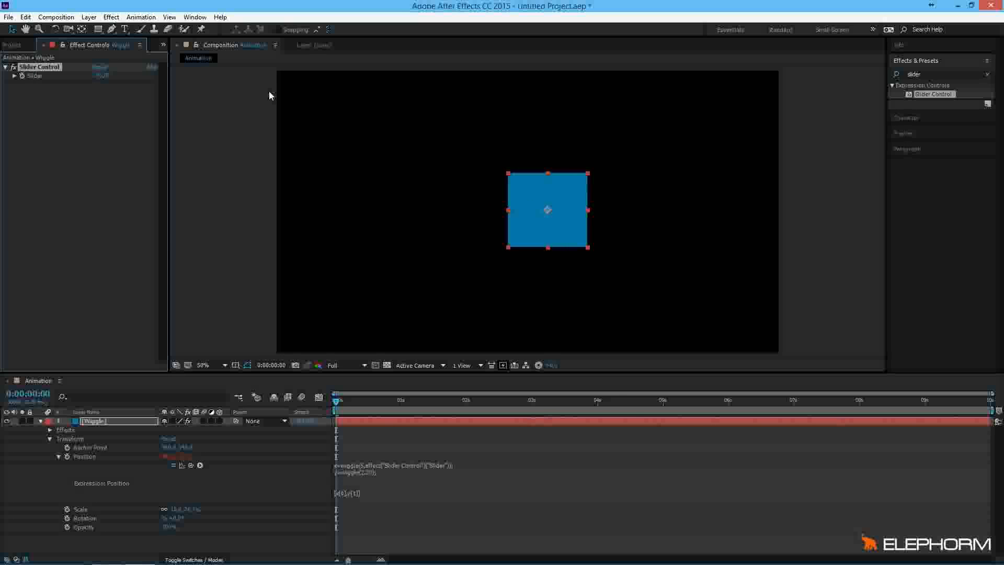
{"action": "key", "text": "space"}
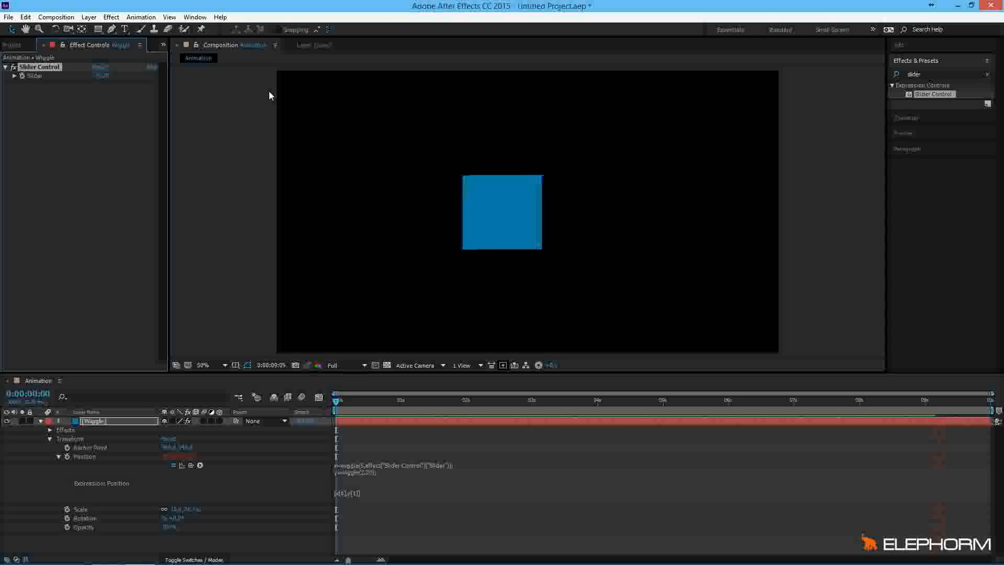
{"action": "key", "text": "space"}
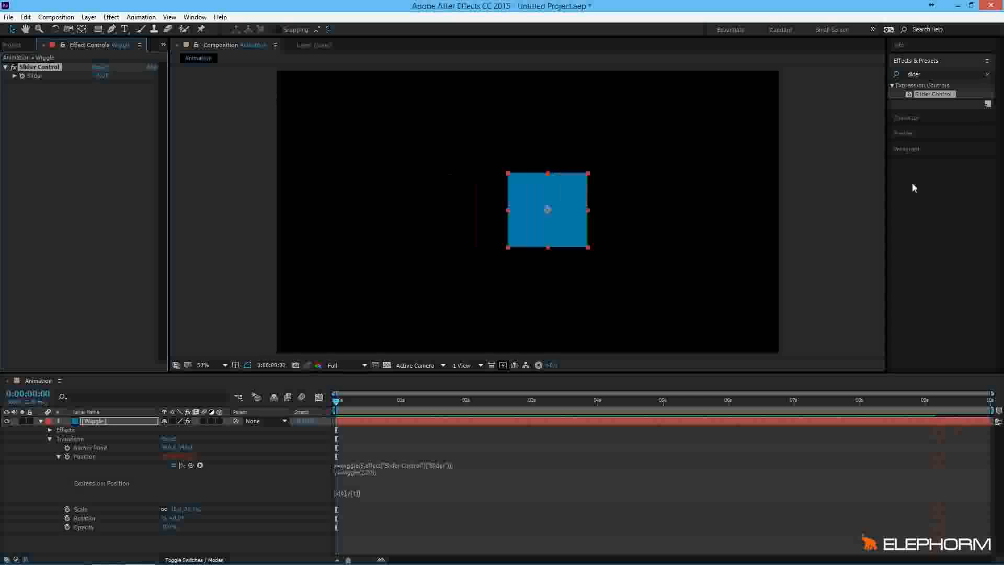
- Replace the y wiggle's amplitude of 20 with a link to a newly added second Slider Control, raise that slider and preview the animation
{"action": "left_click_drag", "start_coordinate": [909, 96], "coordinate": [43, 213]}
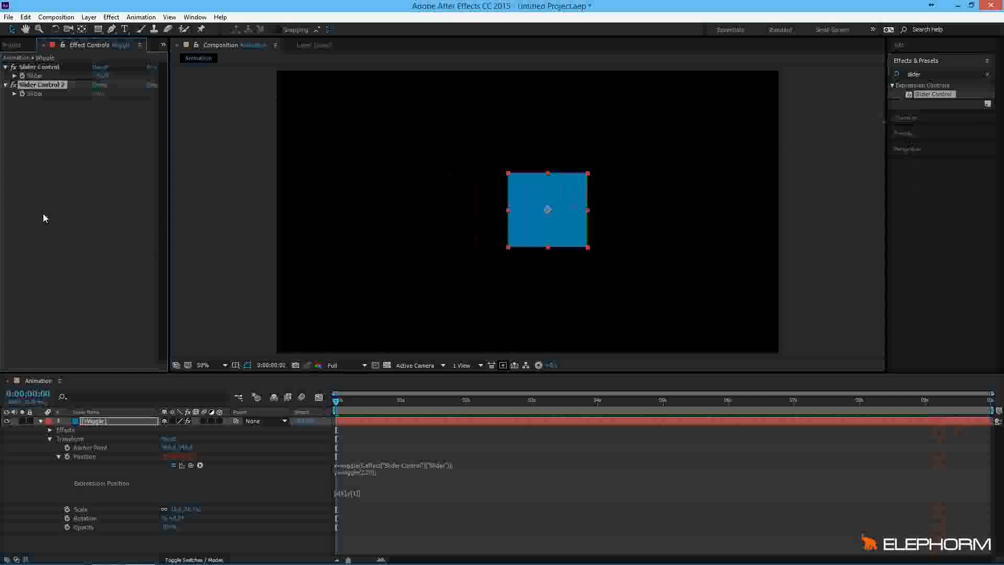
{"action": "left_click", "coordinate": [372, 467]}
{"action": "left_click", "coordinate": [368, 471]}
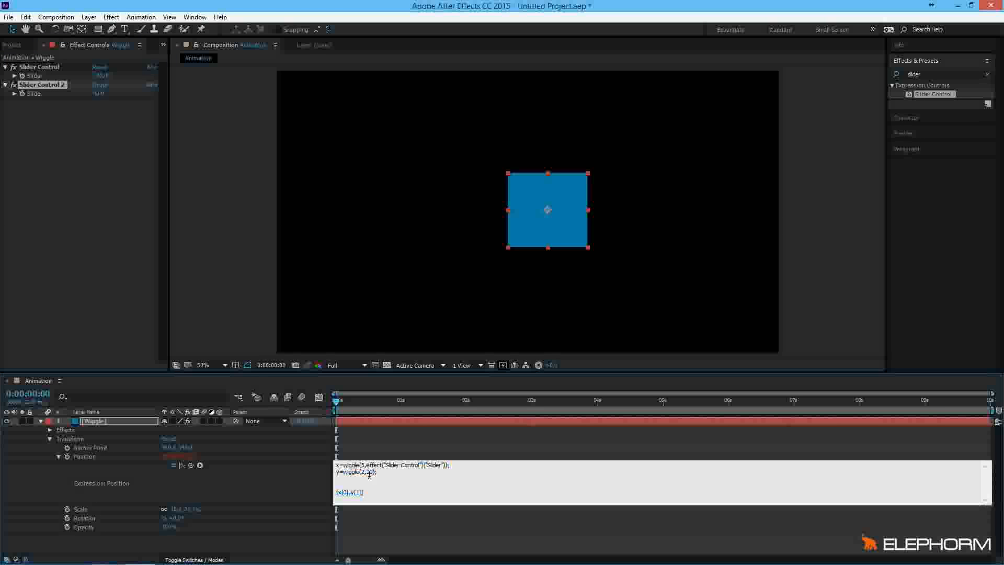
{"action": "left_click_drag", "start_coordinate": [372, 471], "coordinate": [365, 471]}
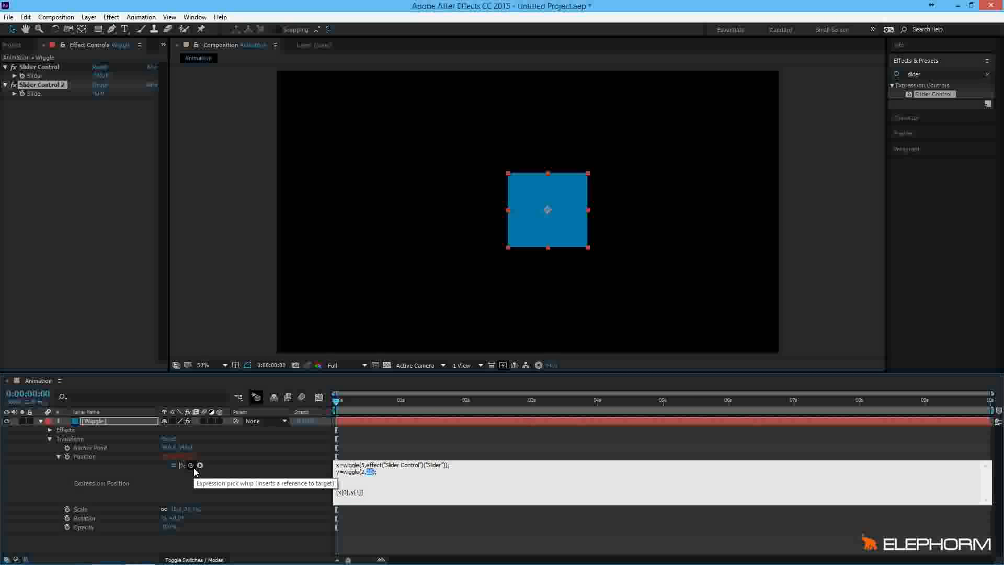
{"action": "left_click_drag", "start_coordinate": [194, 467], "coordinate": [235, 99]}
{"action": "key", "text": "space"}
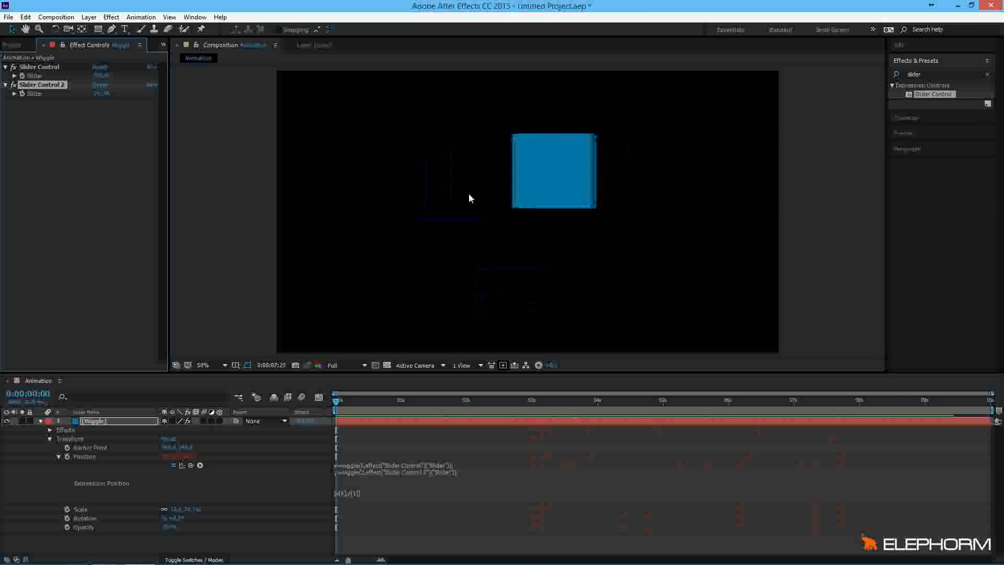
{"action": "key", "text": "space"}
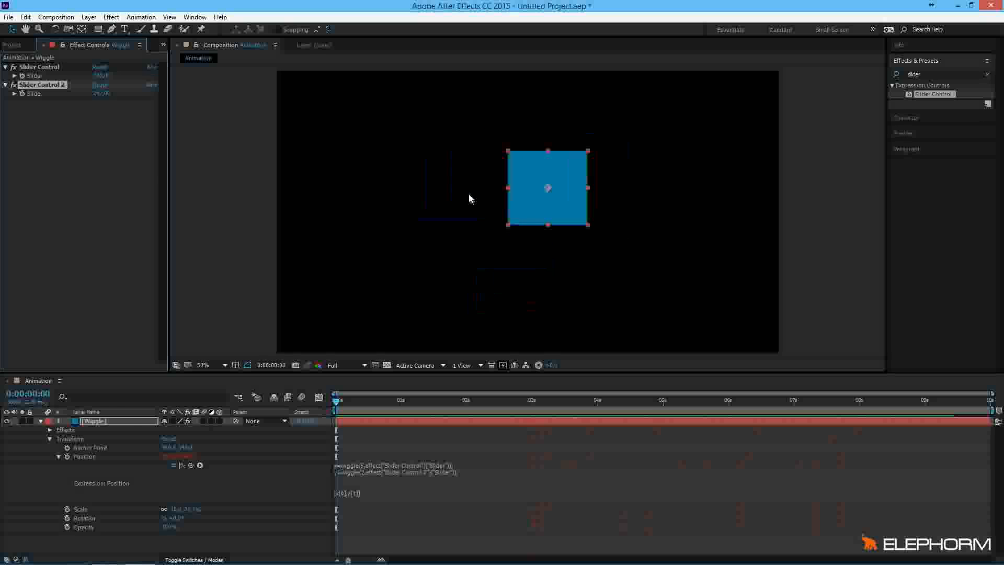
- Set starting keyframes at 0 seconds for the Slider properties of both Slider Controls on the Wiggle layer
{"action": "left_click", "coordinate": [49, 438]}
{"action": "left_click", "coordinate": [49, 429]}
{"action": "left_click", "coordinate": [59, 438]}
{"action": "left_click", "coordinate": [59, 465]}
{"action": "left_click", "coordinate": [76, 447]}
{"action": "left_click", "coordinate": [76, 473]}
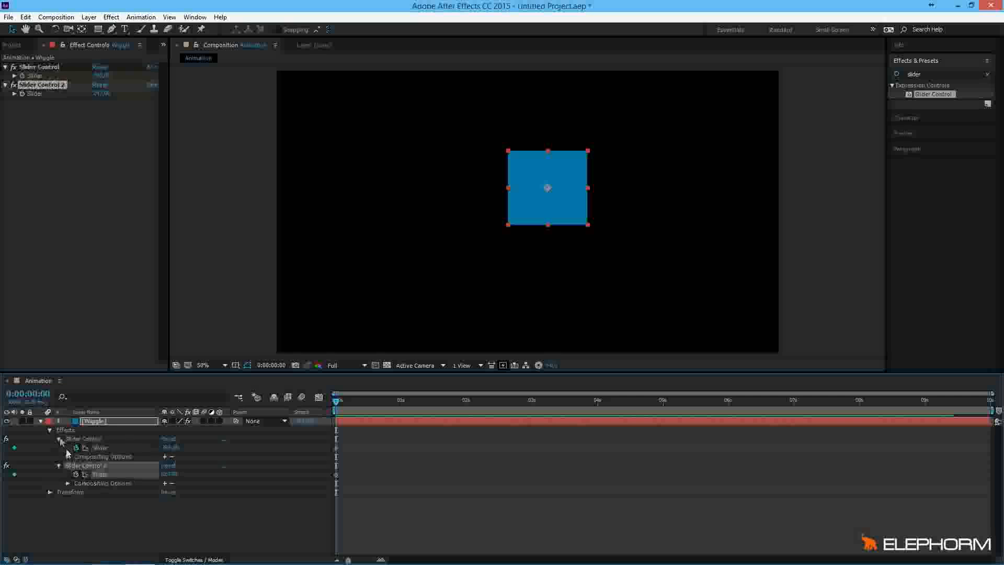
- Show only the Wiggle layer's modified properties in the timeline, including both keyframed sliders
{"action": "left_click", "coordinate": [49, 429]}
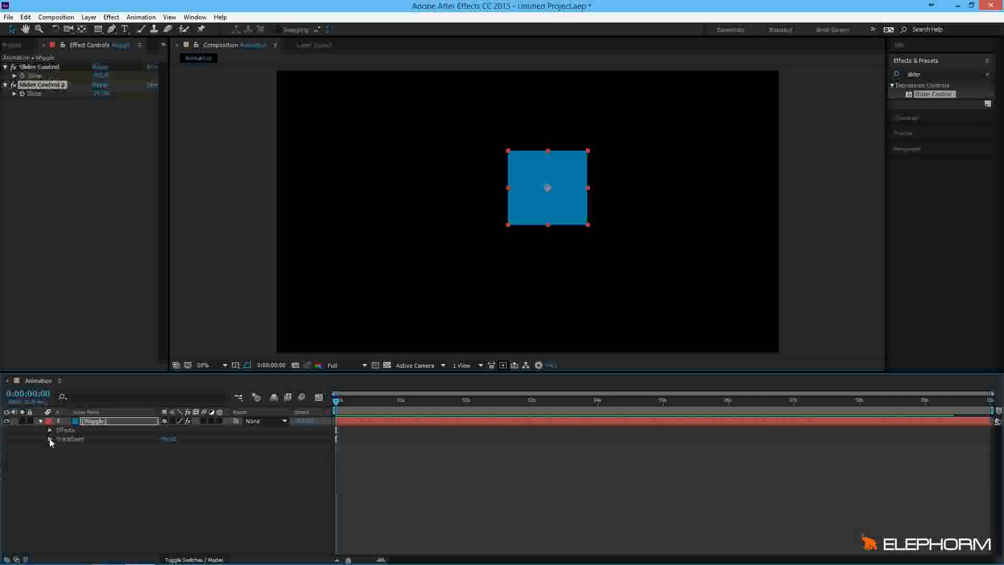
{"action": "left_click", "coordinate": [49, 438]}
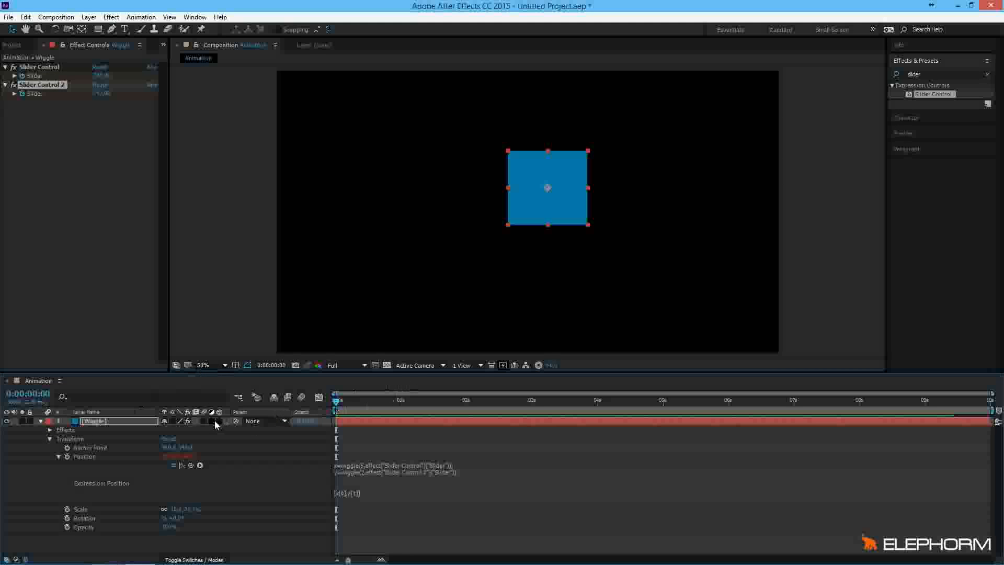
{"action": "key", "text": "u"}
{"action": "key", "text": "u"}
{"action": "key", "text": "u"}
{"action": "key", "text": "u"}
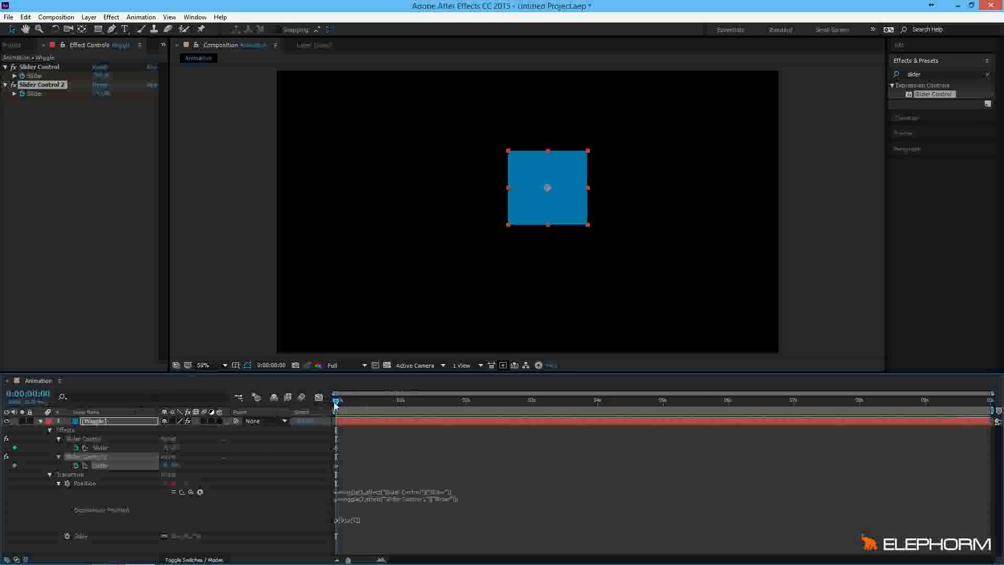
- At 4 seconds, set the Slider values of both Slider Controls to 0
{"action": "left_click_drag", "start_coordinate": [335, 404], "coordinate": [598, 404]}
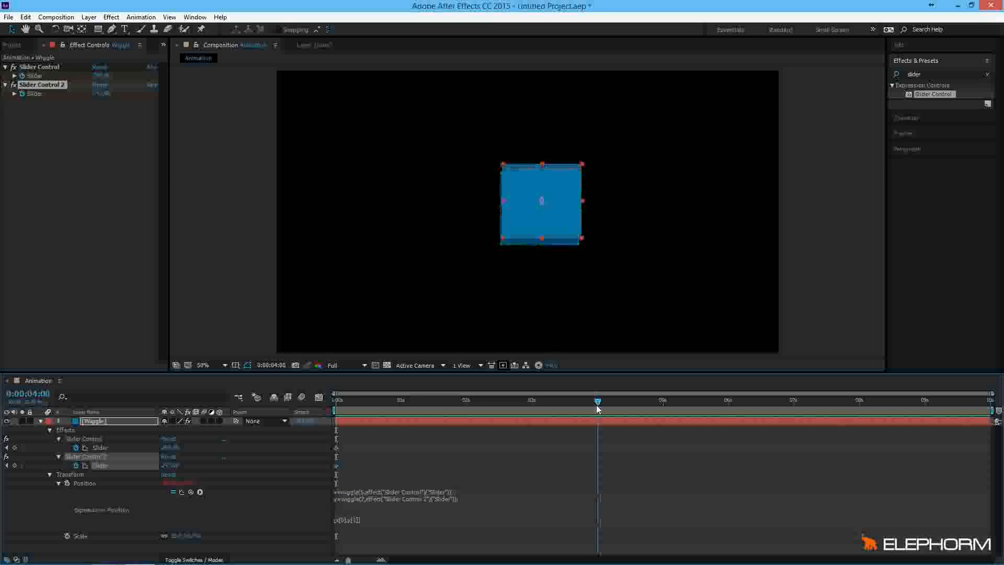
{"action": "left_click", "coordinate": [97, 94]}
{"action": "type", "text": "0"}
{"action": "left_click", "coordinate": [84, 116]}
{"action": "left_click", "coordinate": [99, 76]}
{"action": "type", "text": "0"}
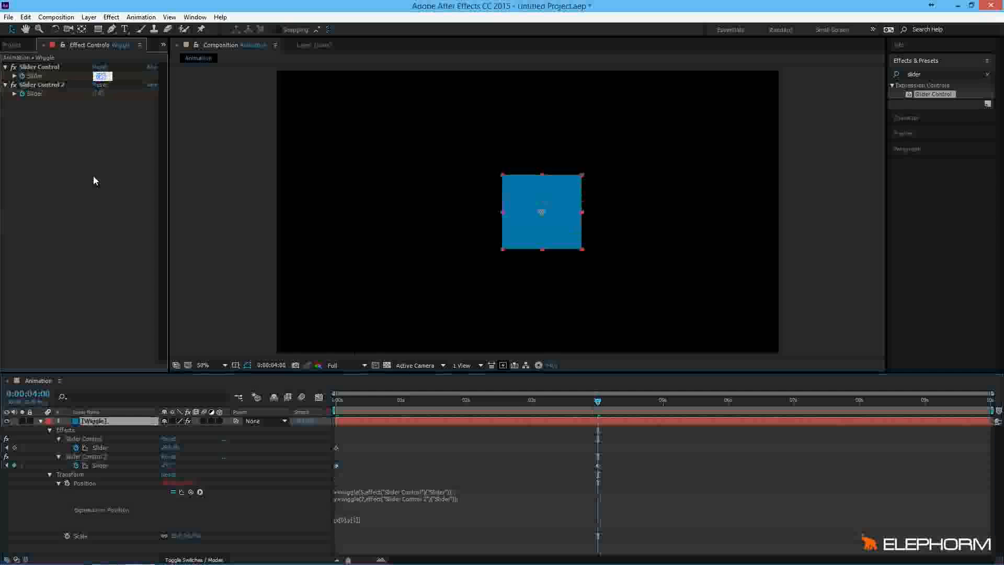
{"action": "left_click", "coordinate": [94, 180]}
- Apply Easy Ease to both slider keyframes at 4 seconds
{"action": "left_click_drag", "start_coordinate": [620, 437], "coordinate": [575, 473]}
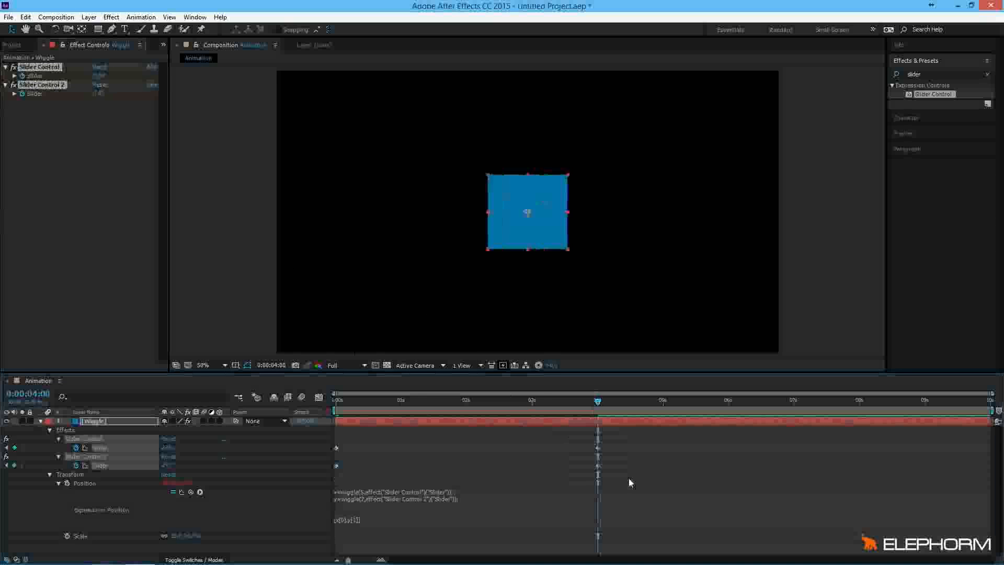
{"action": "key", "text": "F9"}
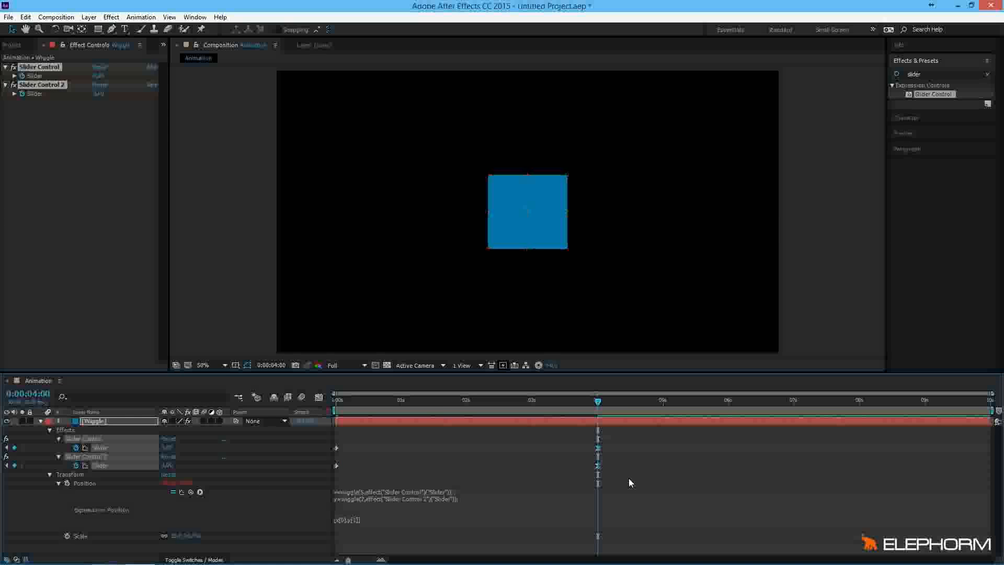
- Preview the animation and shorten the work area to end just after 4 seconds
{"action": "key", "text": "space"}
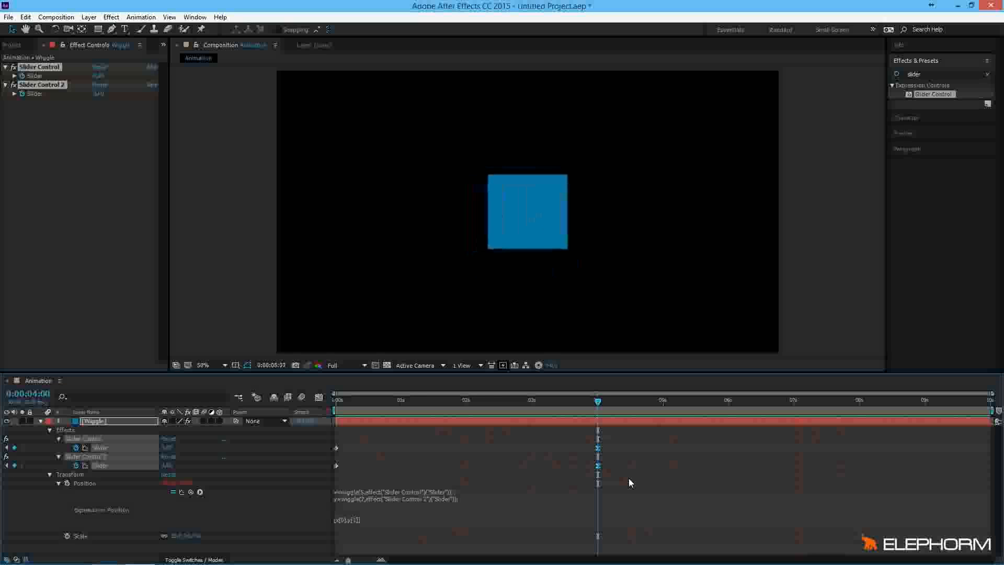
{"action": "key", "text": "space"}
{"action": "left_click_drag", "start_coordinate": [997, 411], "coordinate": [602, 411]}
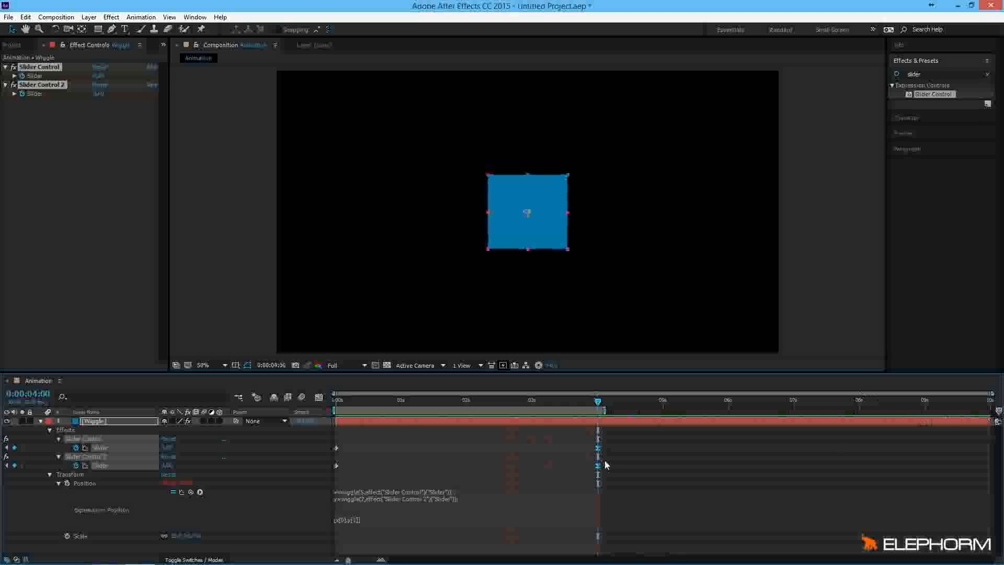